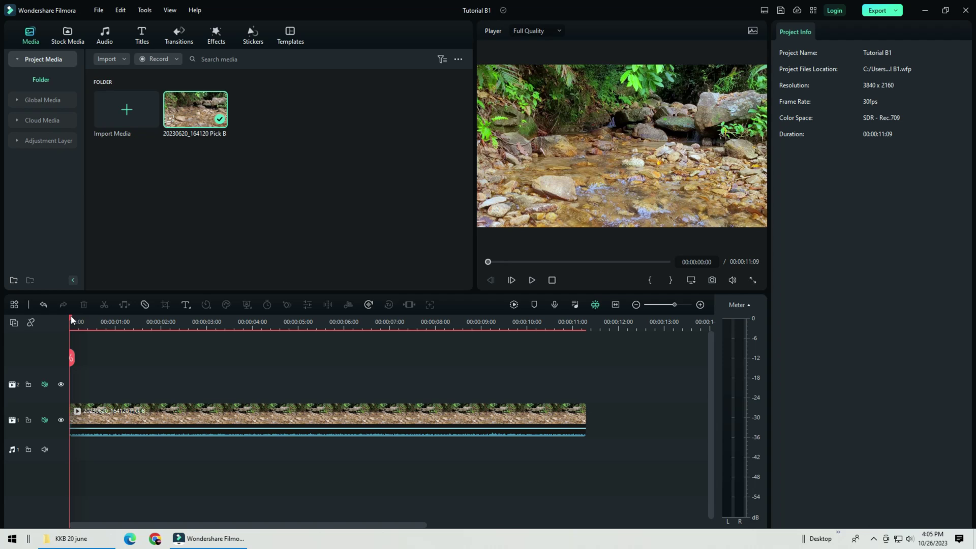
# Preview the river clip, then paste a copy directly after it to make a 22-second timeline
pyautogui.moveTo(71, 319); pyautogui.dragTo(249, 336)
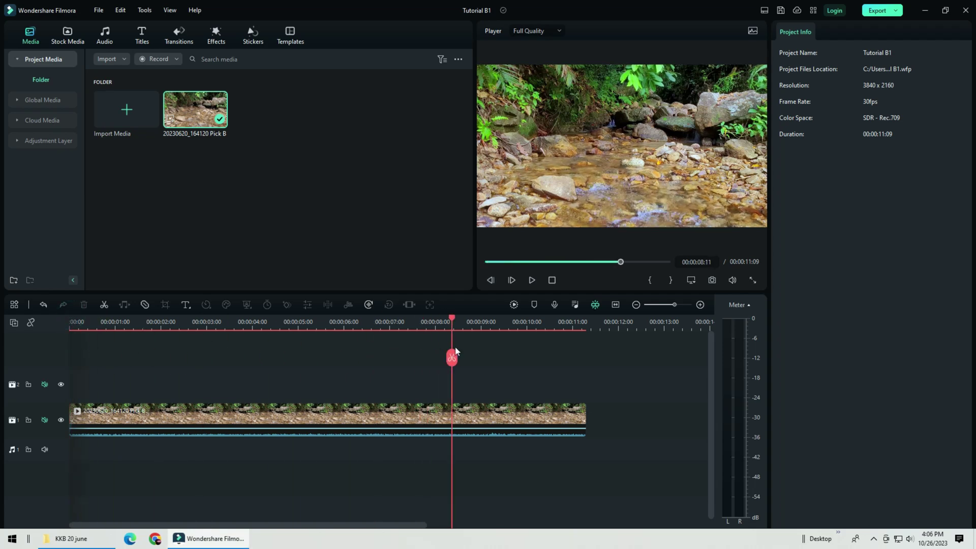
pyautogui.moveTo(249, 334)
pyautogui.mouseDown()
pyautogui.moveTo(474, 348)
pyautogui.moveTo(588, 340)
pyautogui.moveTo(528, 347)
pyautogui.moveTo(353, 335)
pyautogui.mouseUp()
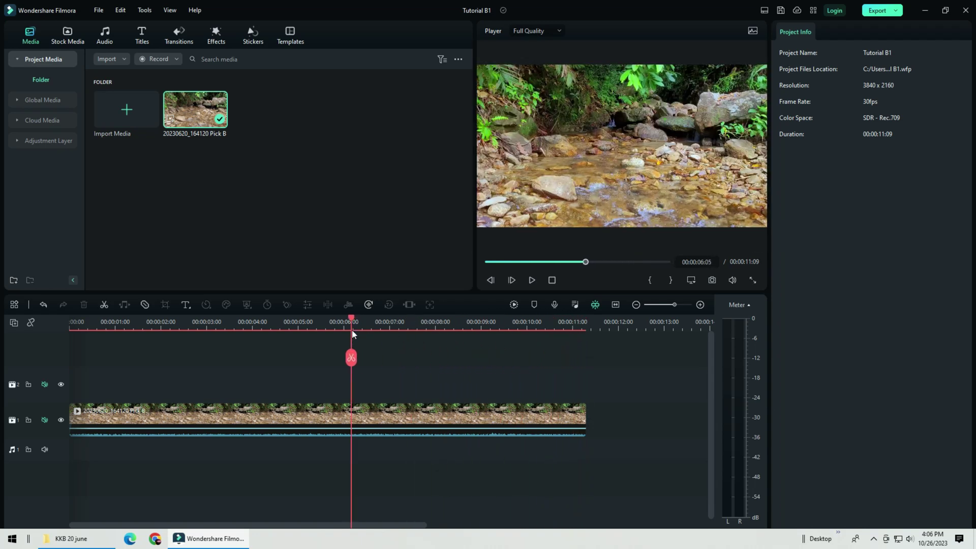
pyautogui.click(483, 415)
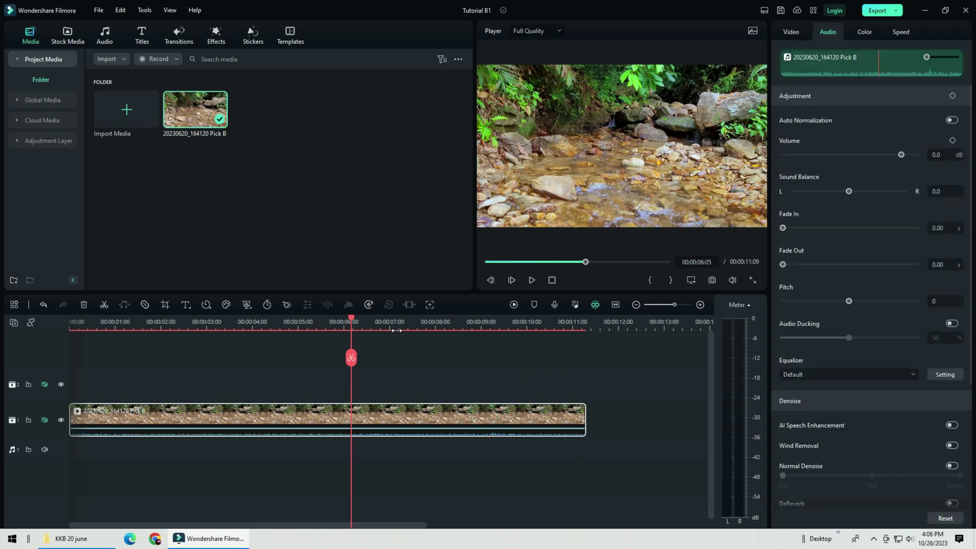
pyautogui.moveTo(351, 320); pyautogui.dragTo(591, 331)
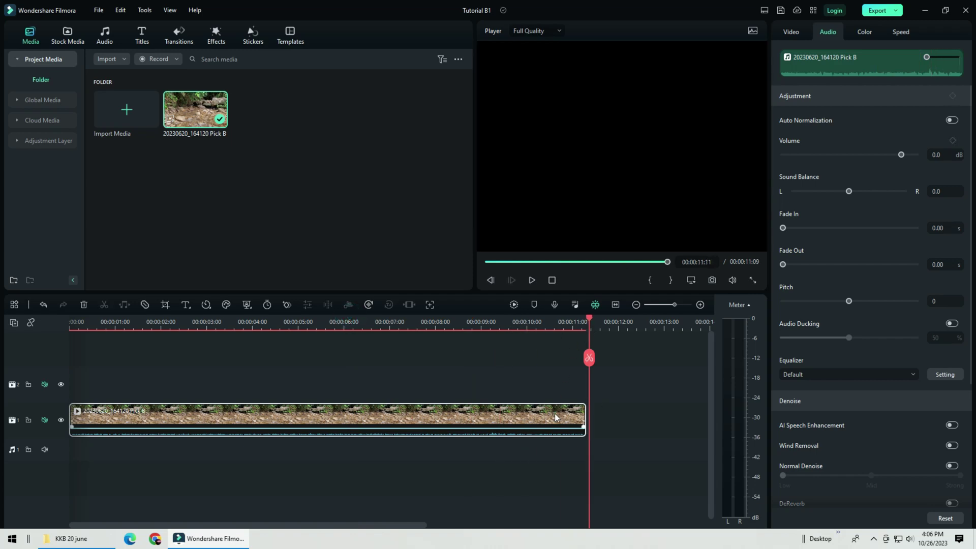
pyautogui.hotkey('ctrl', 'v')
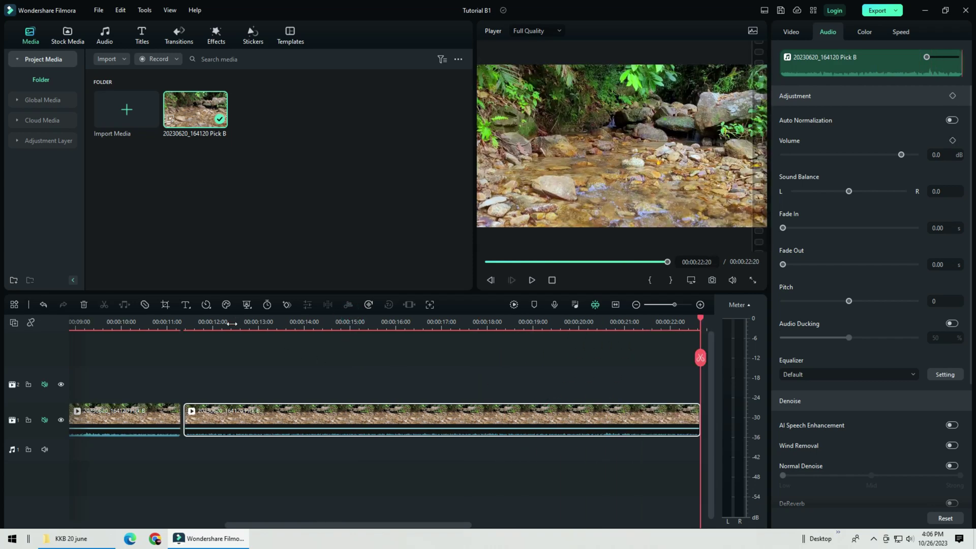
pyautogui.click(184, 321)
pyautogui.moveTo(213, 411); pyautogui.dragTo(211, 411)
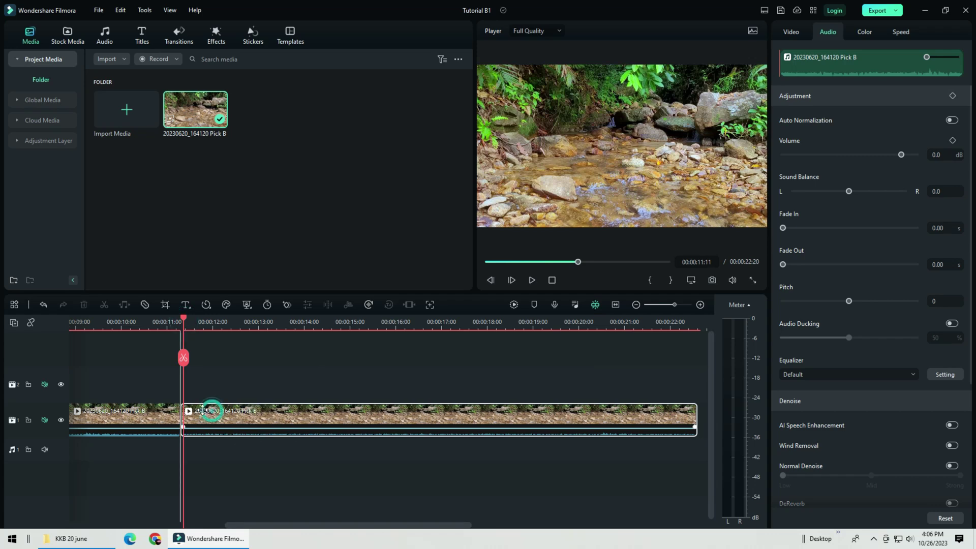
# Try a Dissolve transition on the cut between the two river clips, preview it, then delete it
pyautogui.click(176, 34)
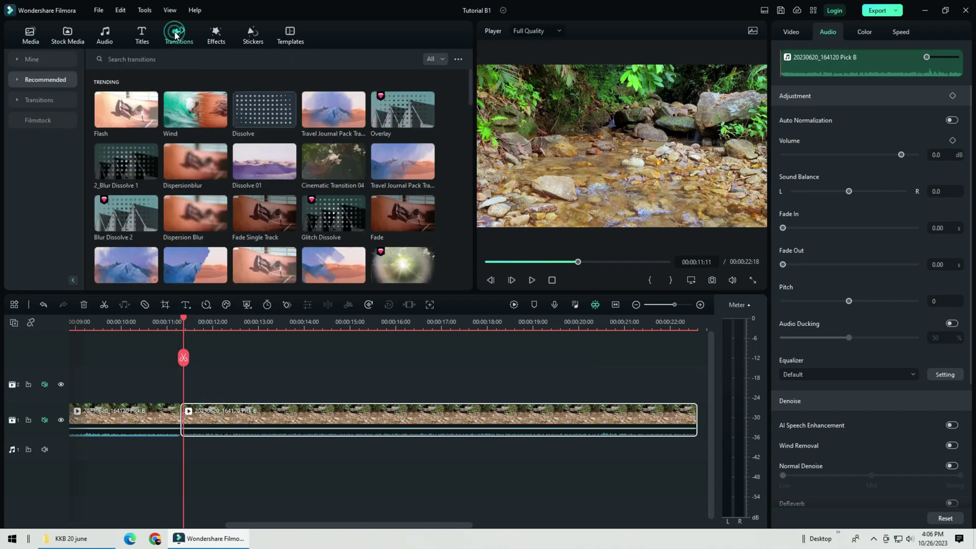
pyautogui.moveTo(233, 200); pyautogui.dragTo(183, 416)
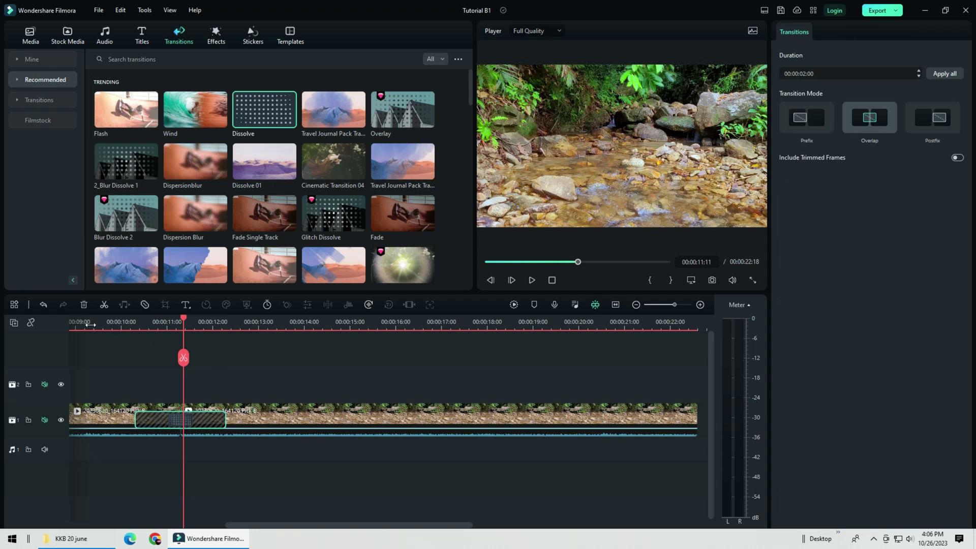
pyautogui.click(91, 324)
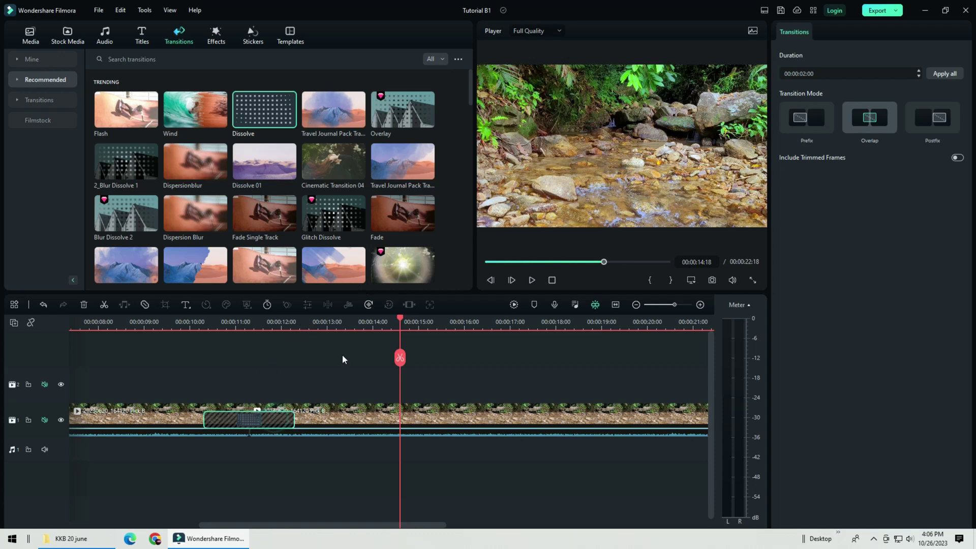
pyautogui.press('Delete')
# Overlap the second river clip on track 2 with a Dissolve at its start, fine-tuning its position
pyautogui.moveTo(286, 413); pyautogui.dragTo(195, 378)
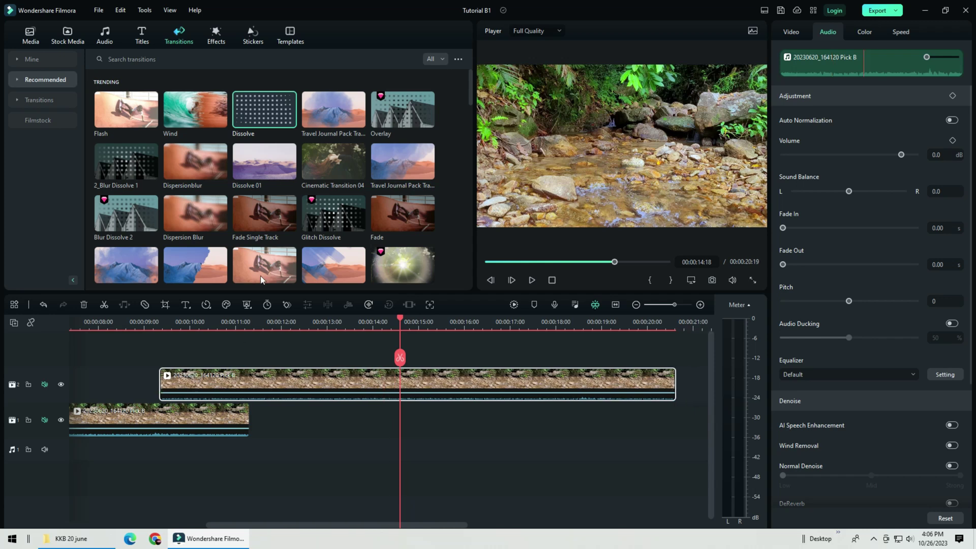
pyautogui.moveTo(228, 169); pyautogui.dragTo(168, 375)
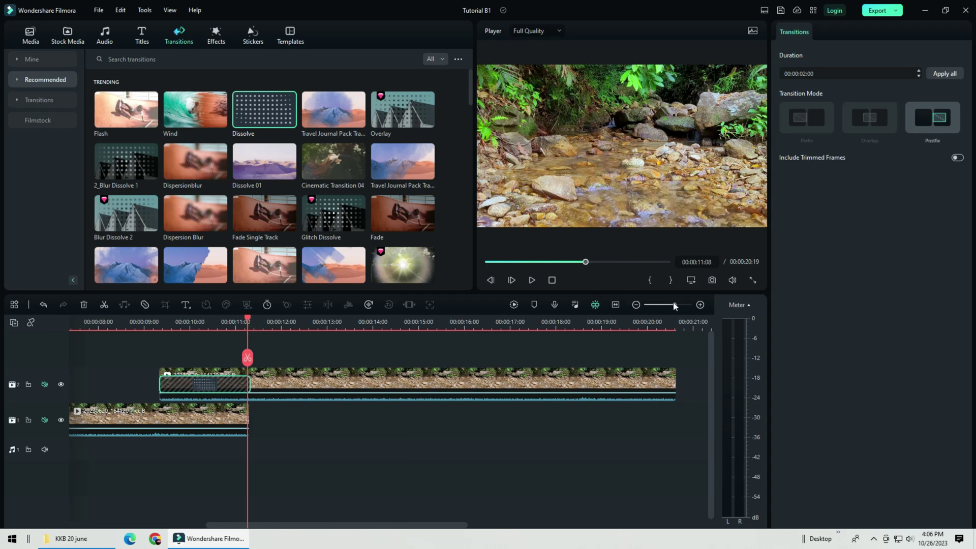
pyautogui.moveTo(677, 307); pyautogui.dragTo(687, 305)
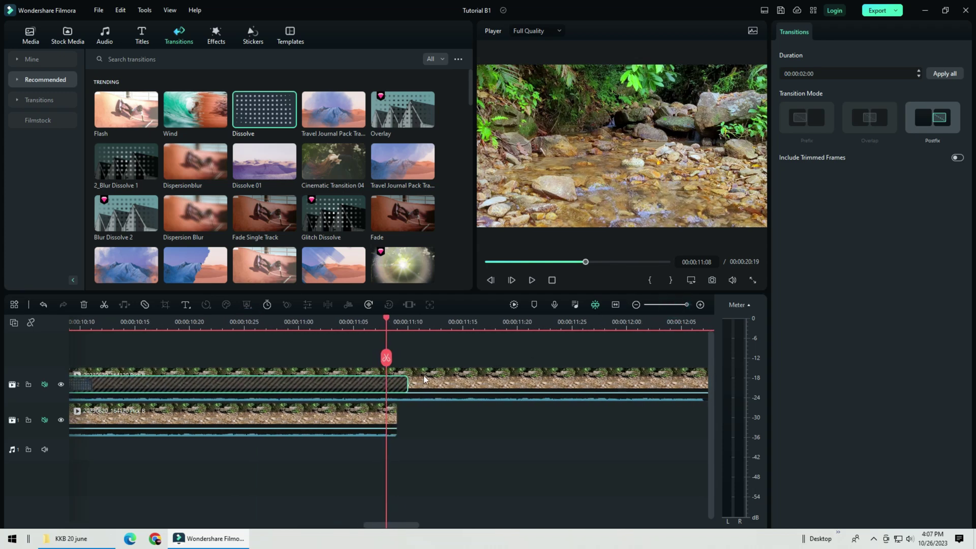
pyautogui.moveTo(425, 379); pyautogui.dragTo(406, 375)
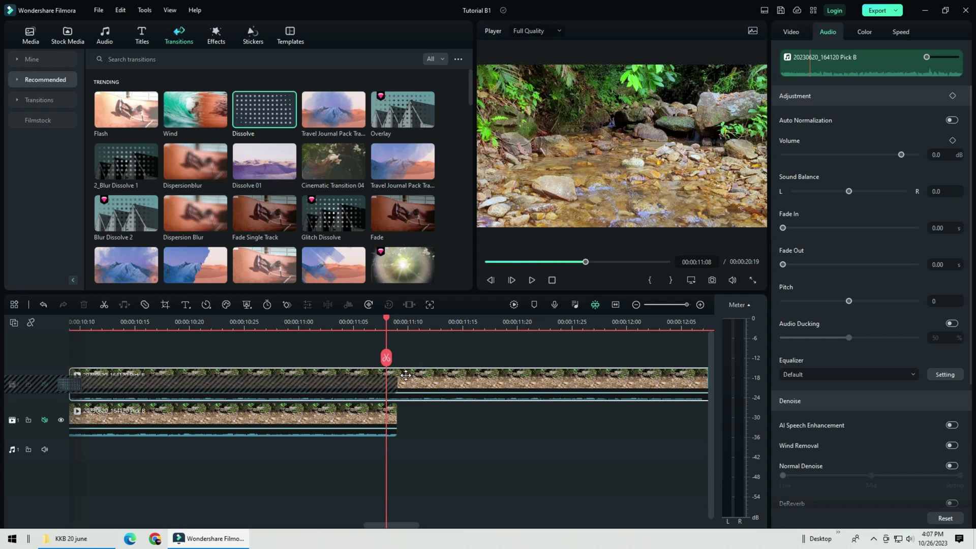
pyautogui.moveTo(407, 526); pyautogui.dragTo(382, 526)
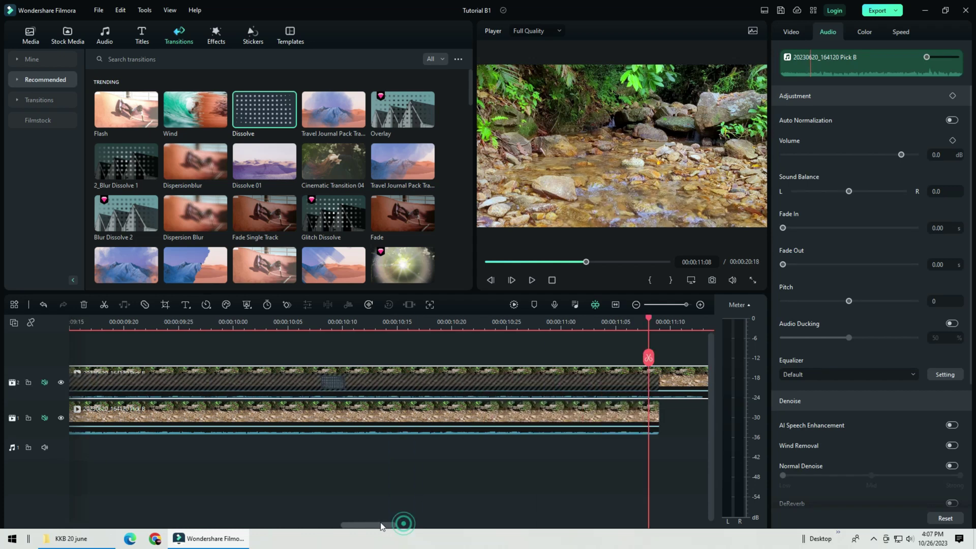
pyautogui.moveTo(682, 307); pyautogui.dragTo(679, 306)
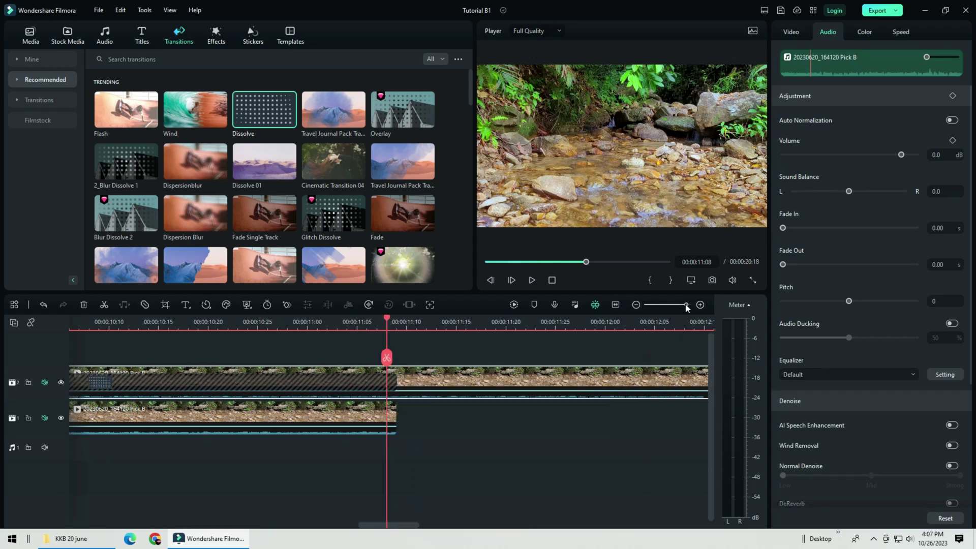
pyautogui.click(94, 323)
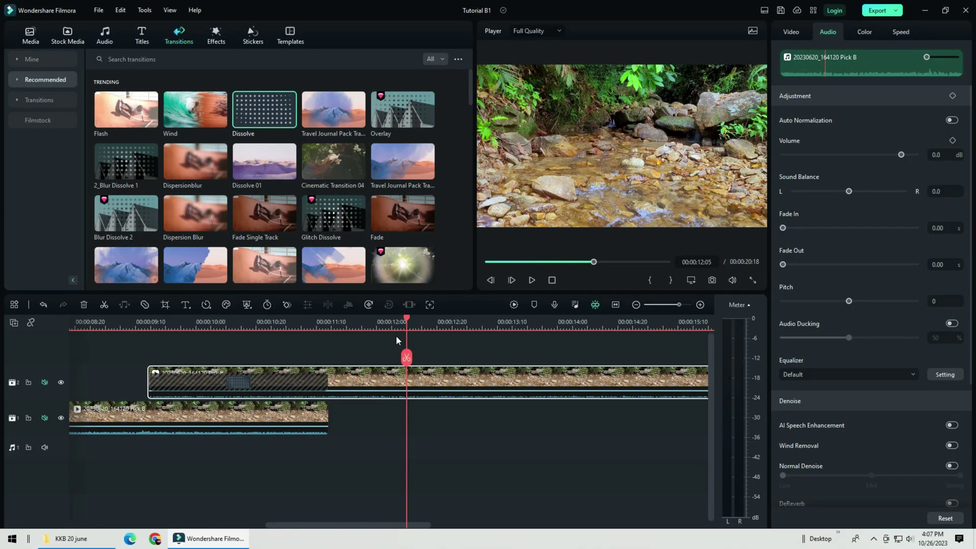
# Group the two overlapping river clips and paste a copy overlapping their end
pyautogui.click(636, 304)
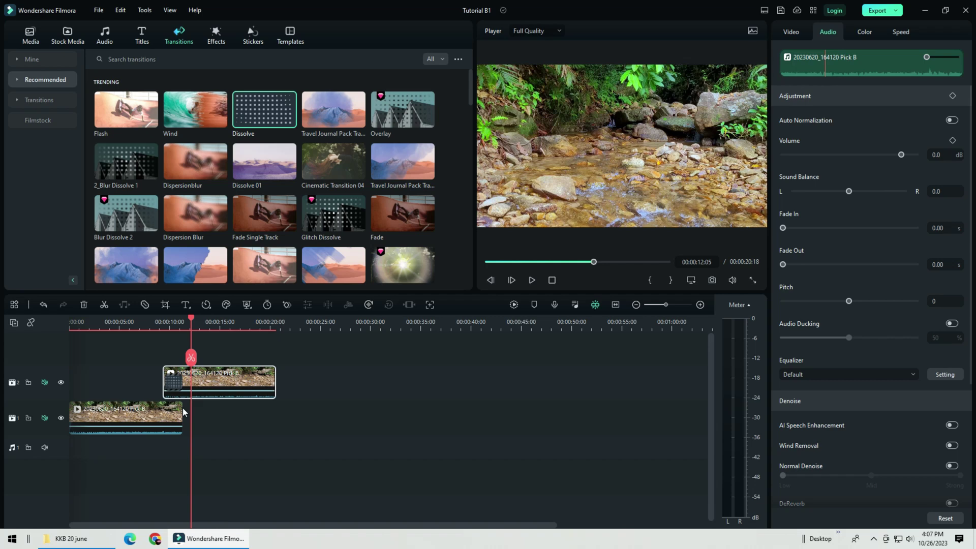
pyautogui.keyDown('ctrl'); pyautogui.click(167, 413); pyautogui.keyUp('ctrl')
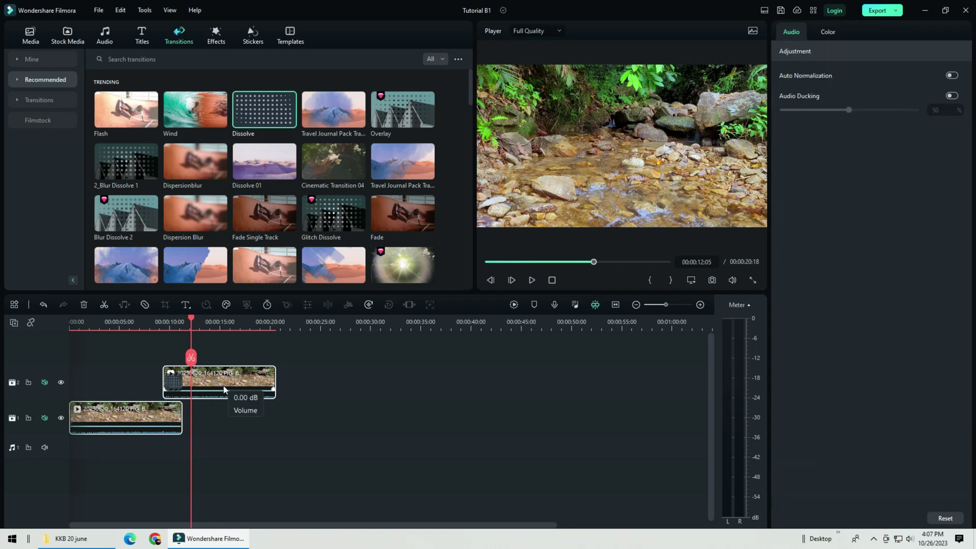
pyautogui.rightClick(236, 421)
pyautogui.click(243, 303)
pyautogui.click(286, 324)
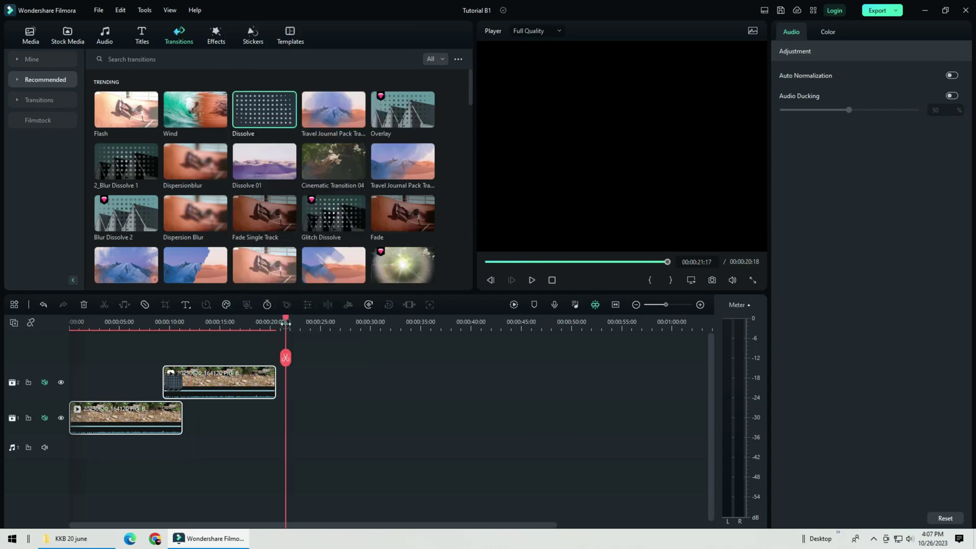
pyautogui.hotkey('ctrl', 'v')
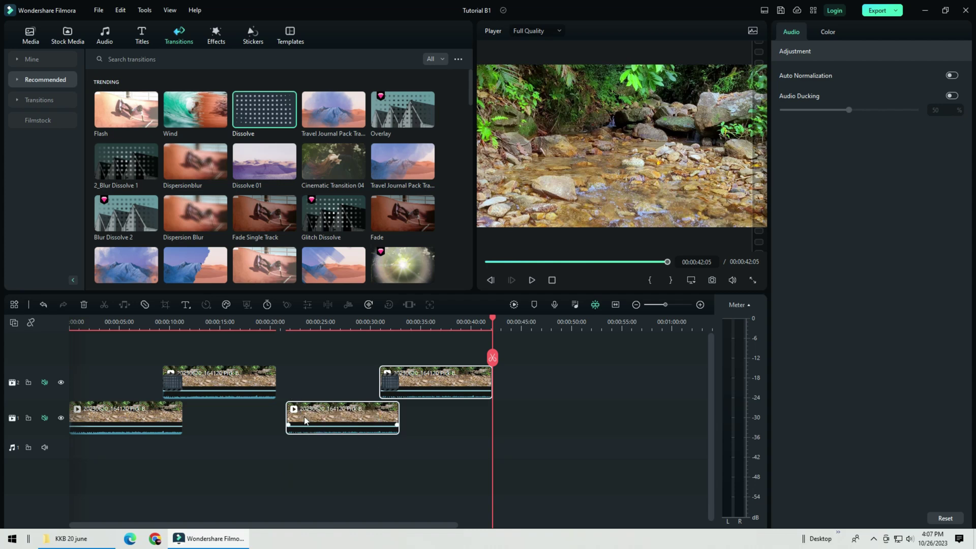
pyautogui.moveTo(297, 417); pyautogui.dragTo(261, 417)
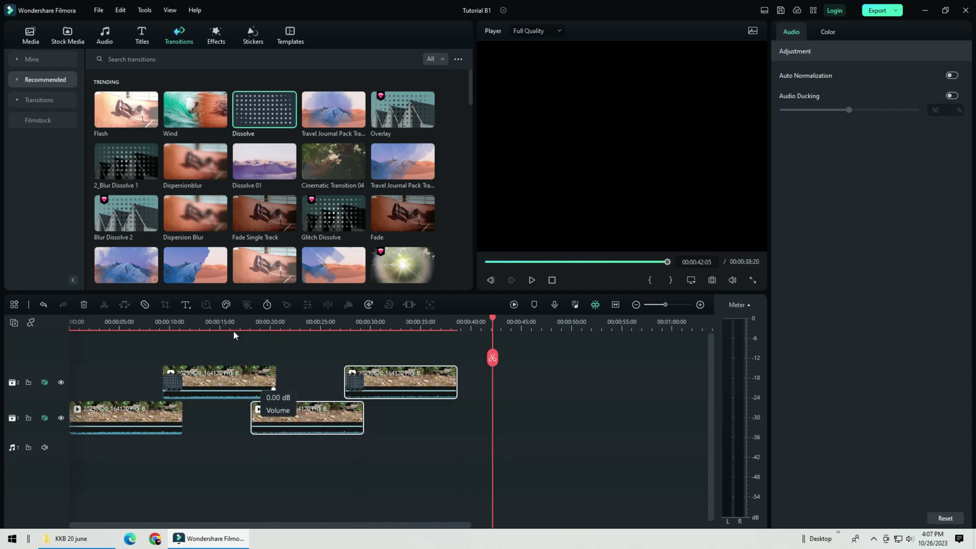
# Add a Dissolve at the track-2 clip's end and play back the join near 18 seconds
pyautogui.moveTo(263, 365); pyautogui.dragTo(264, 376)
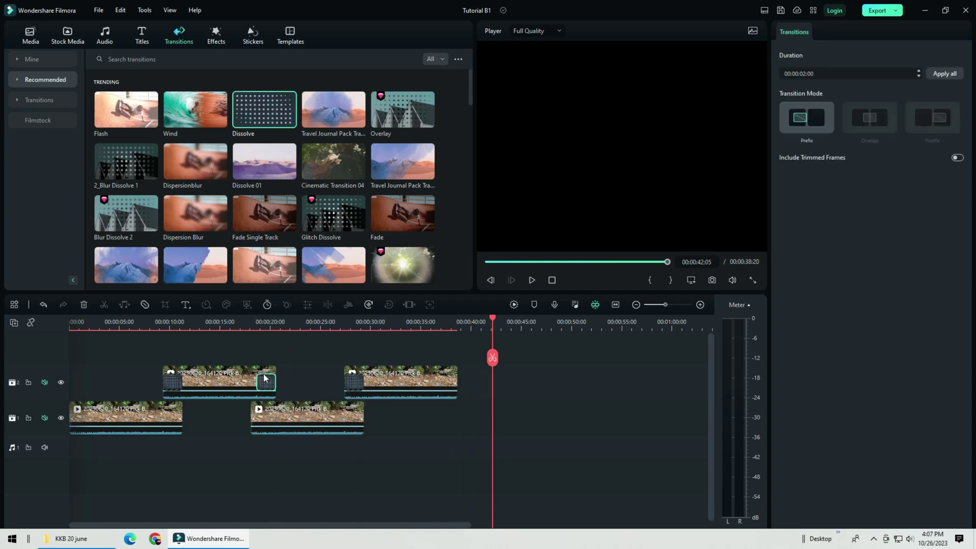
pyautogui.click(257, 321)
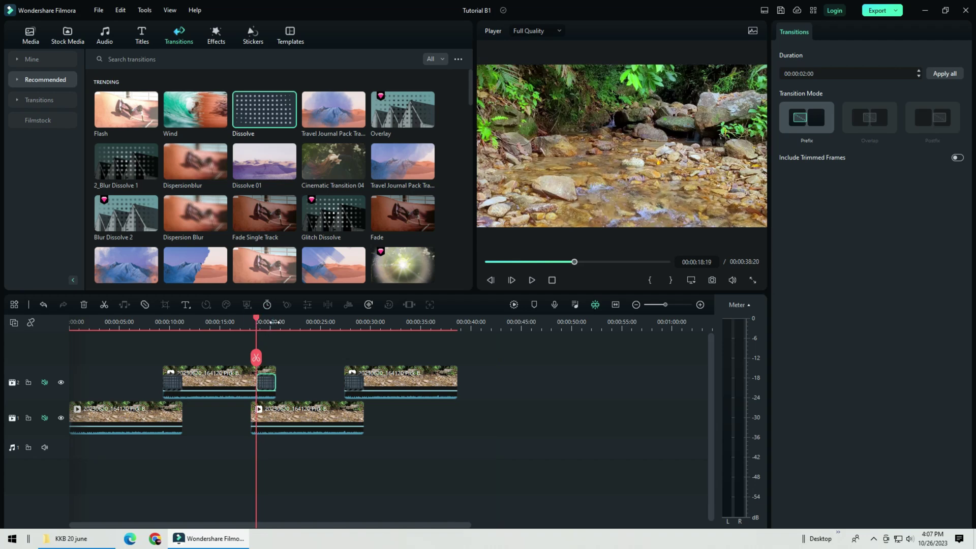
pyautogui.moveTo(666, 305); pyautogui.dragTo(672, 305)
pyautogui.click(462, 409)
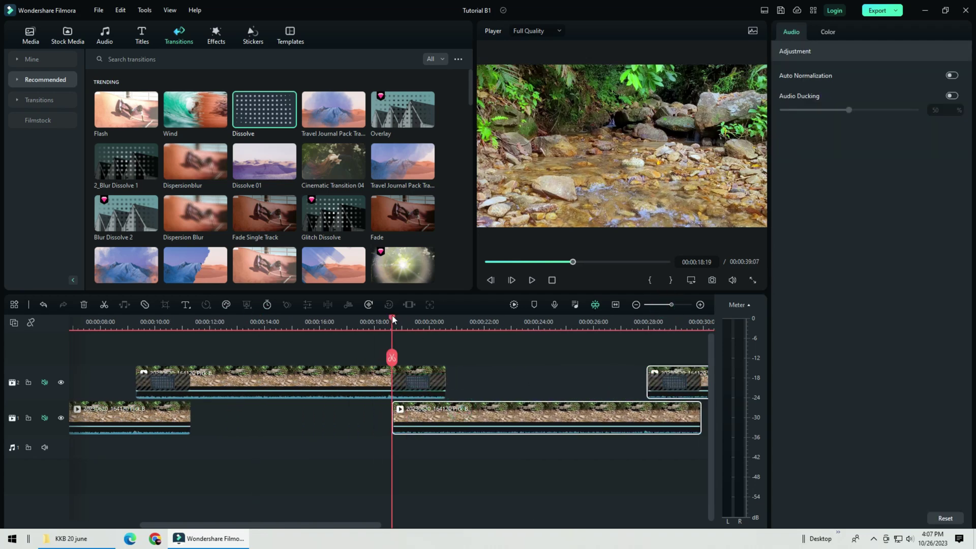
pyautogui.moveTo(392, 318); pyautogui.dragTo(331, 318)
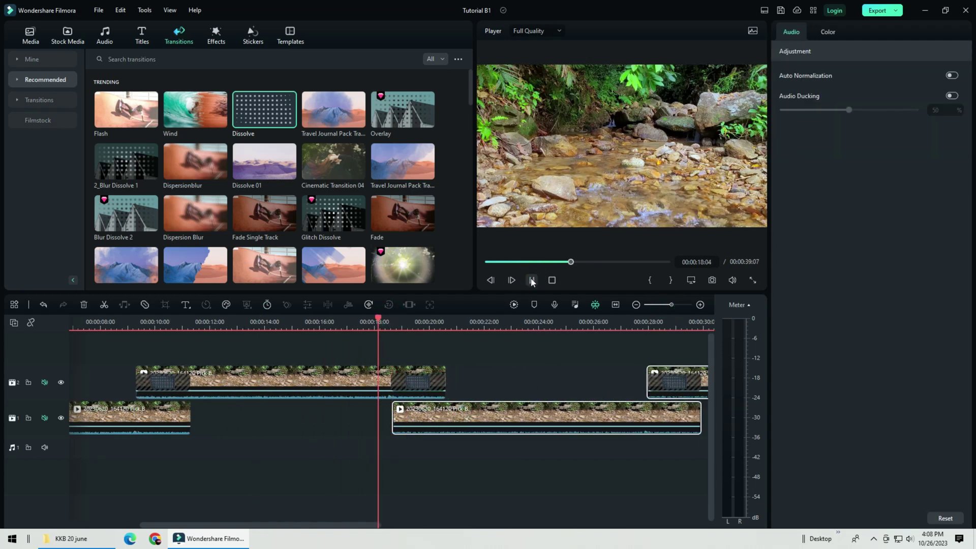
pyautogui.click(364, 321)
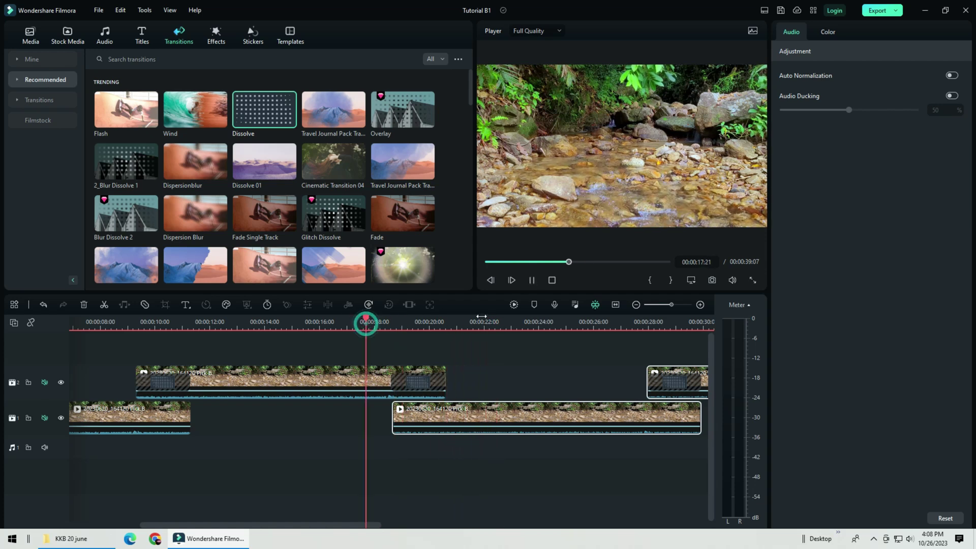
pyautogui.click(532, 281)
pyautogui.click(636, 305)
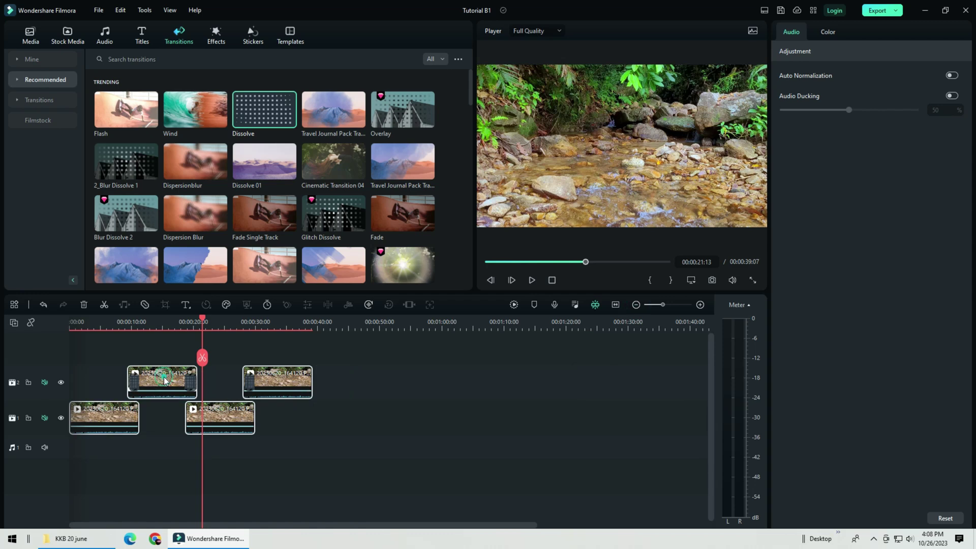
# Copy both clip pairs and paste them overlapping the end of the sequence
pyautogui.rightClick(164, 380)
pyautogui.click(199, 300)
pyautogui.click(330, 337)
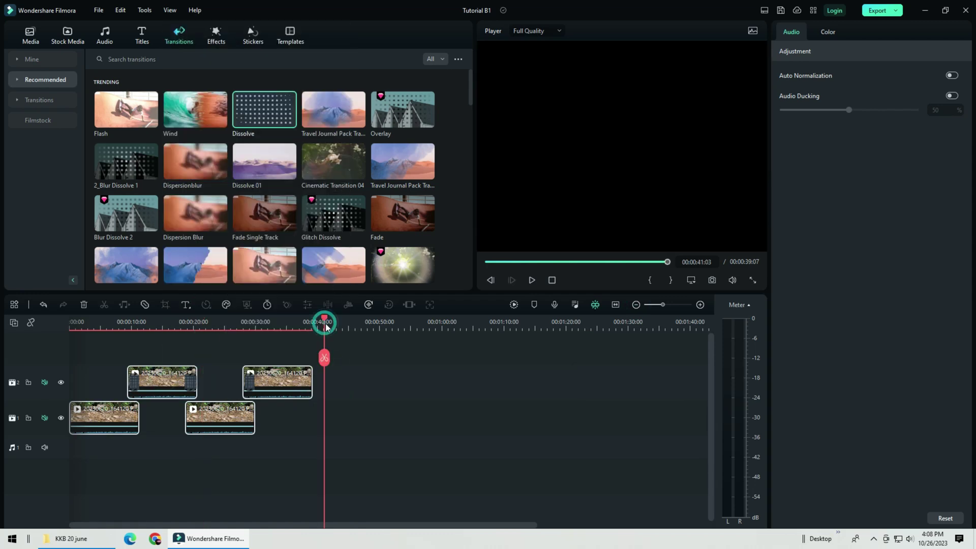
pyautogui.hotkey('ctrl', 'v')
pyautogui.moveTo(270, 118); pyautogui.dragTo(272, 137)
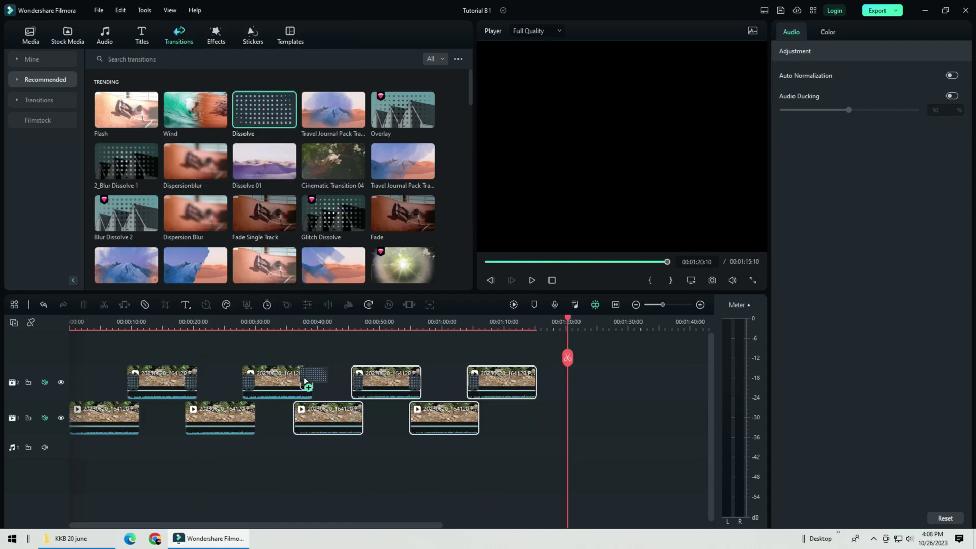
# Add a Dissolve to the new join, check it near 35 seconds, then view the 76-second sequence
pyautogui.moveTo(306, 381); pyautogui.dragTo(306, 383)
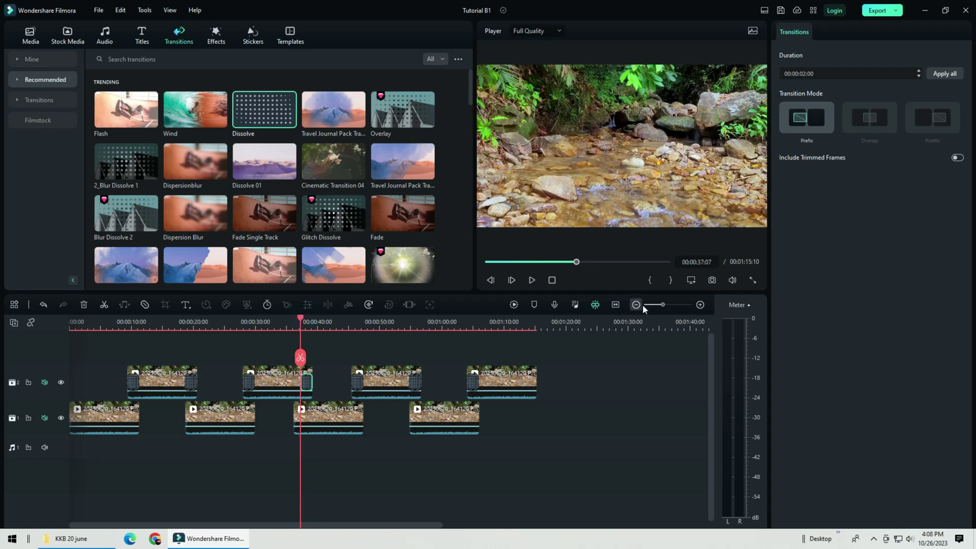
pyautogui.moveTo(663, 305); pyautogui.dragTo(668, 305)
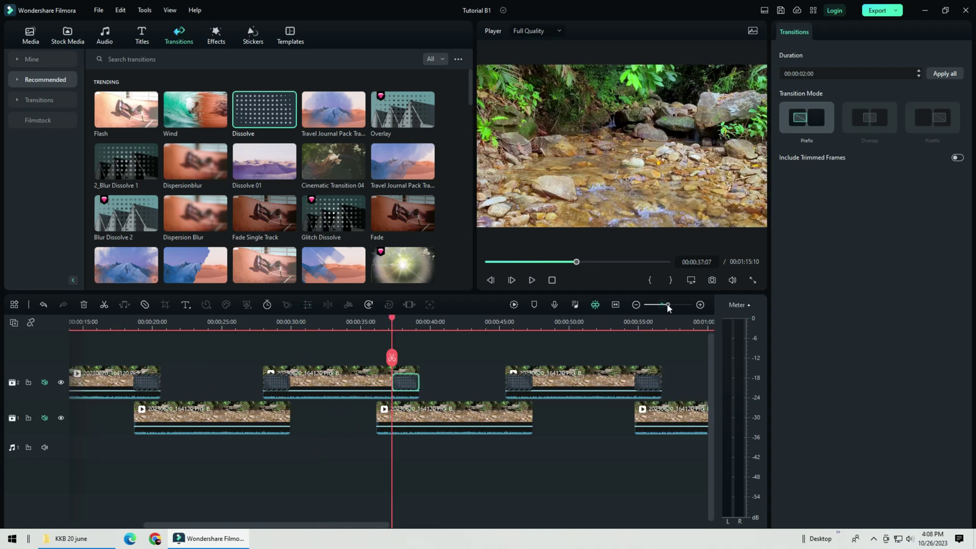
pyautogui.moveTo(430, 416); pyautogui.dragTo(449, 415)
pyautogui.moveTo(393, 322); pyautogui.dragTo(366, 322)
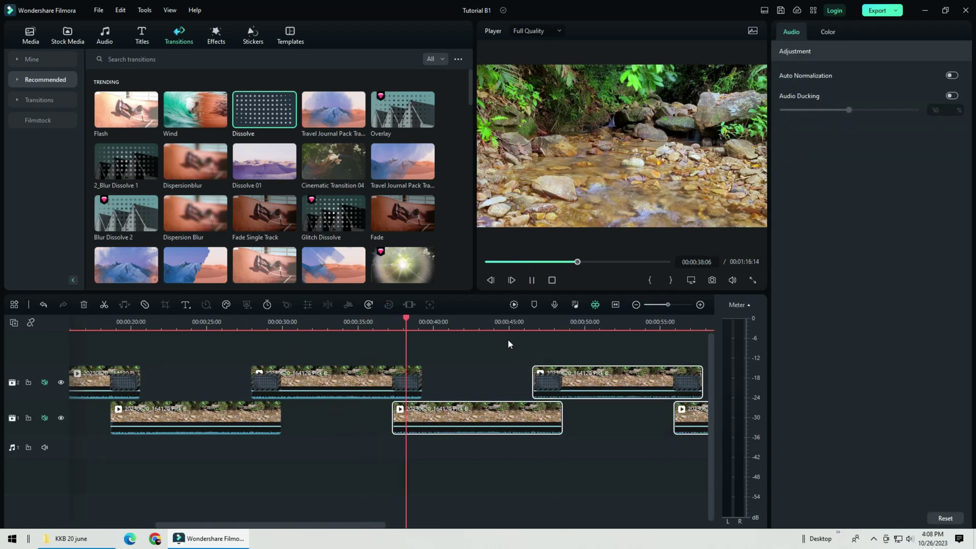
pyautogui.click(532, 280)
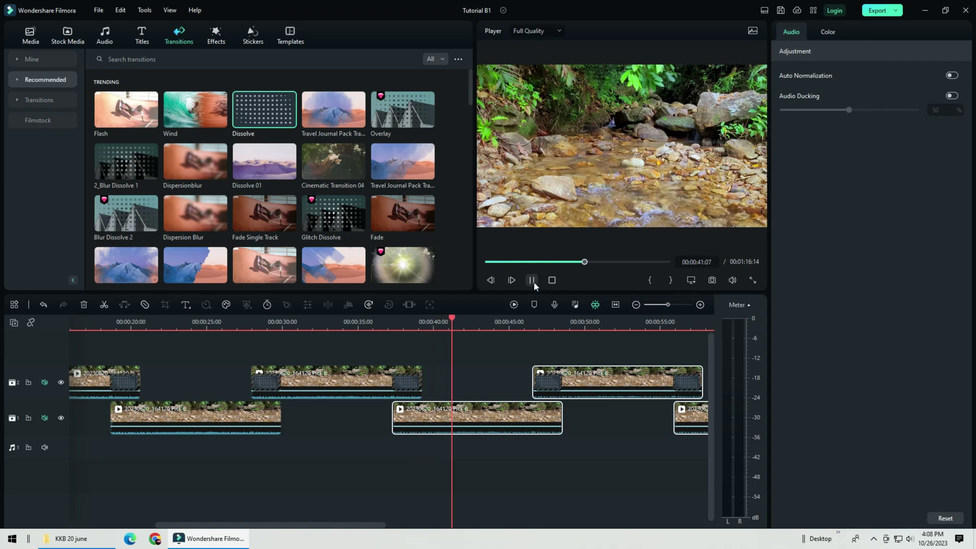
pyautogui.click(636, 304)
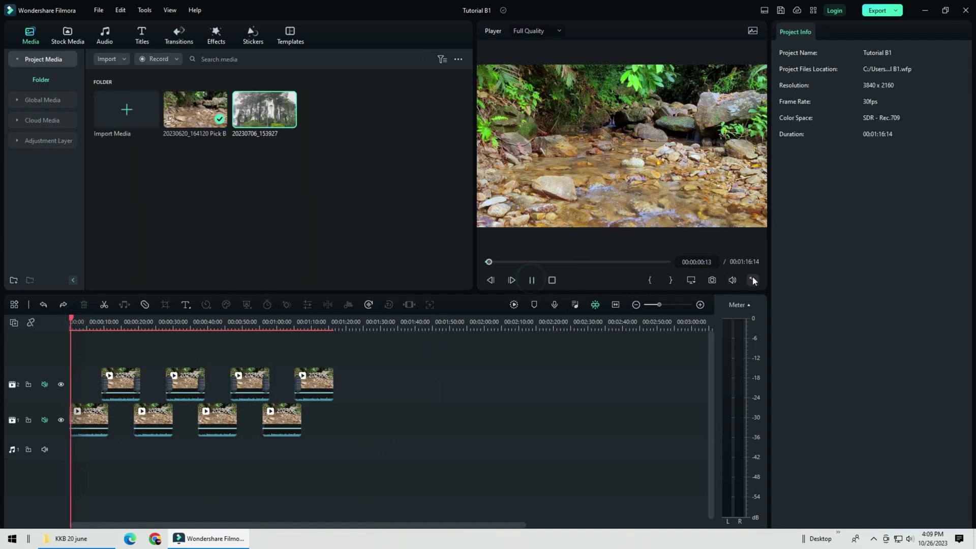